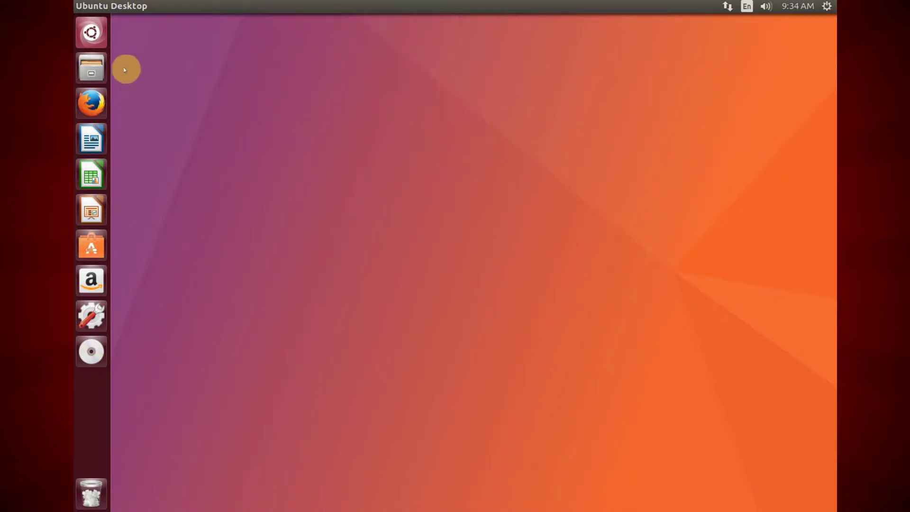
- Launch Terminal from the Dash search and move its window toward the screen centre
{"action": "left_click", "coordinate": [97, 39]}
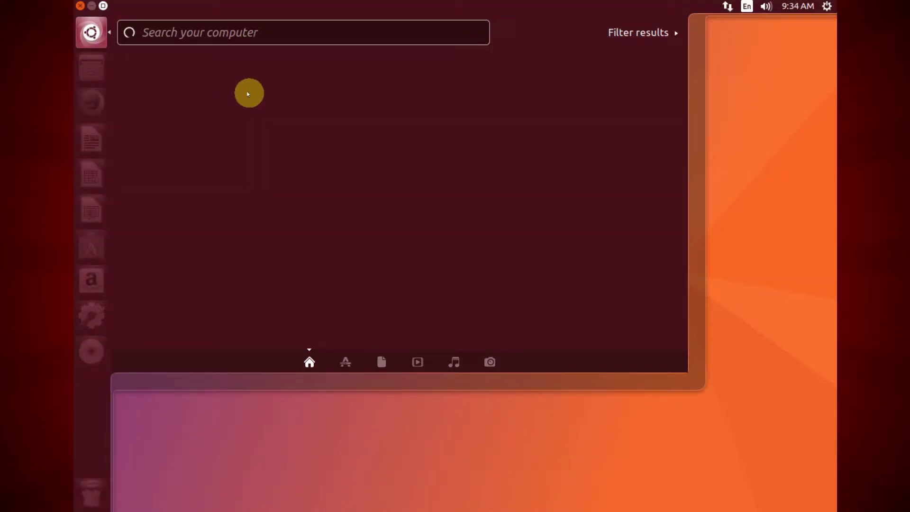
{"action": "type", "text": "terminal"}
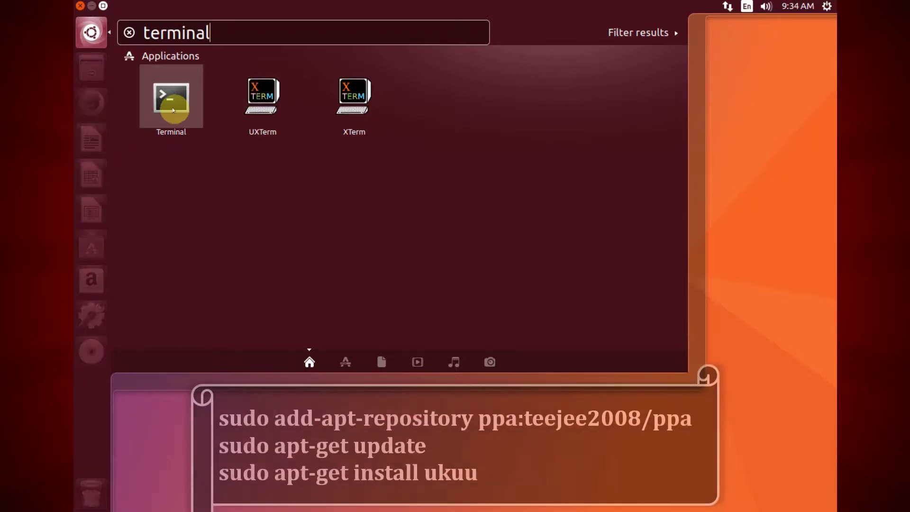
{"action": "left_click", "coordinate": [191, 117]}
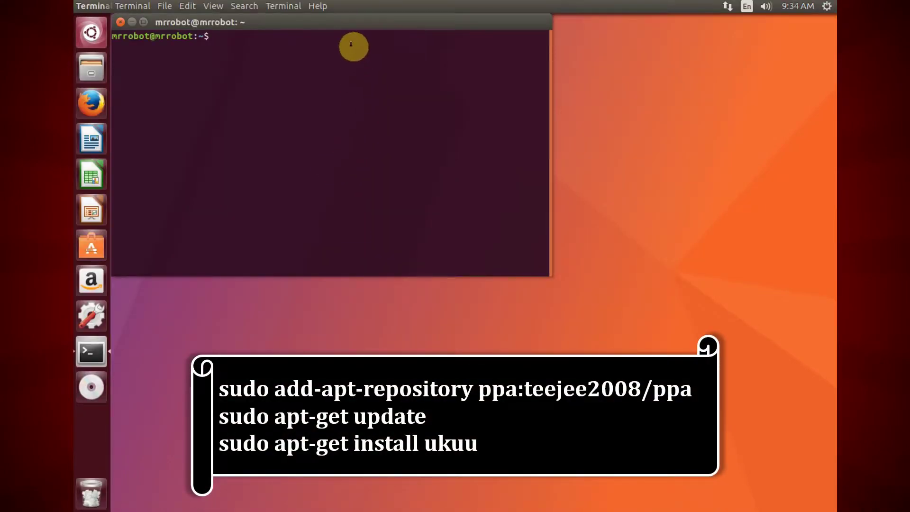
{"action": "left_click_drag", "start_coordinate": [357, 21], "coordinate": [498, 89]}
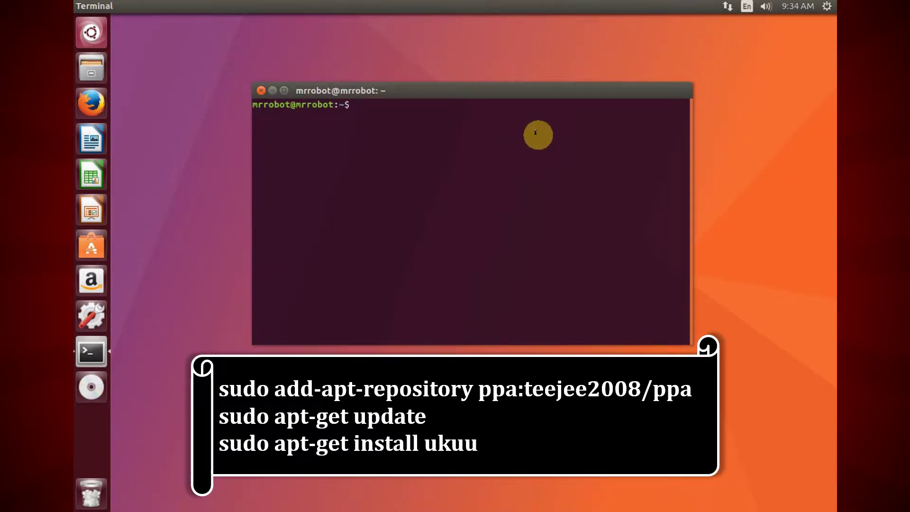
- Run 'sudo add-apt-repository ppa:teejee2008/ppa', enter the sudo password, and confirm adding it
{"action": "right_click", "coordinate": [535, 134]}
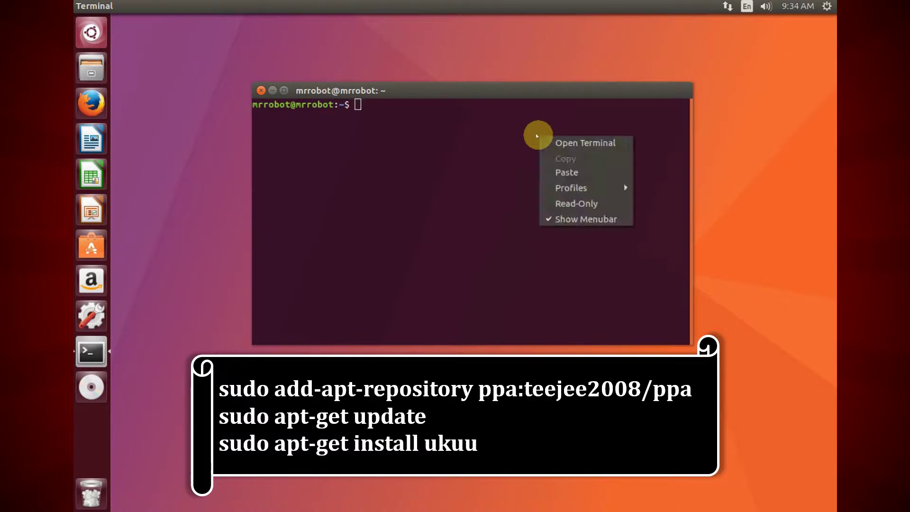
{"action": "left_click", "coordinate": [580, 177]}
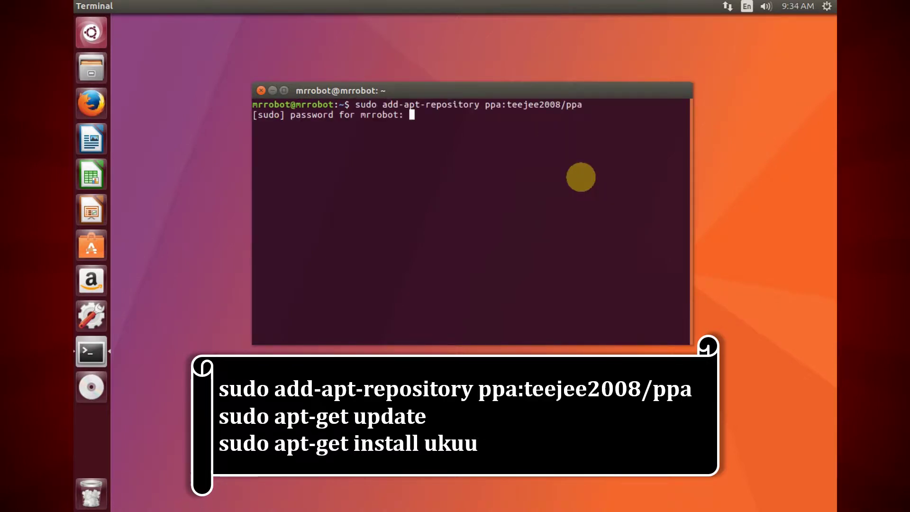
{"action": "key", "text": "Return"}
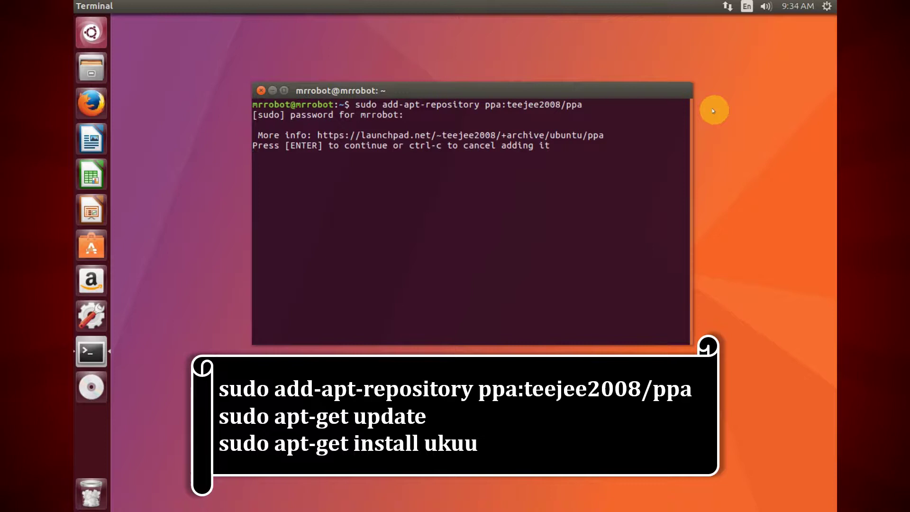
{"action": "key", "text": "Return"}
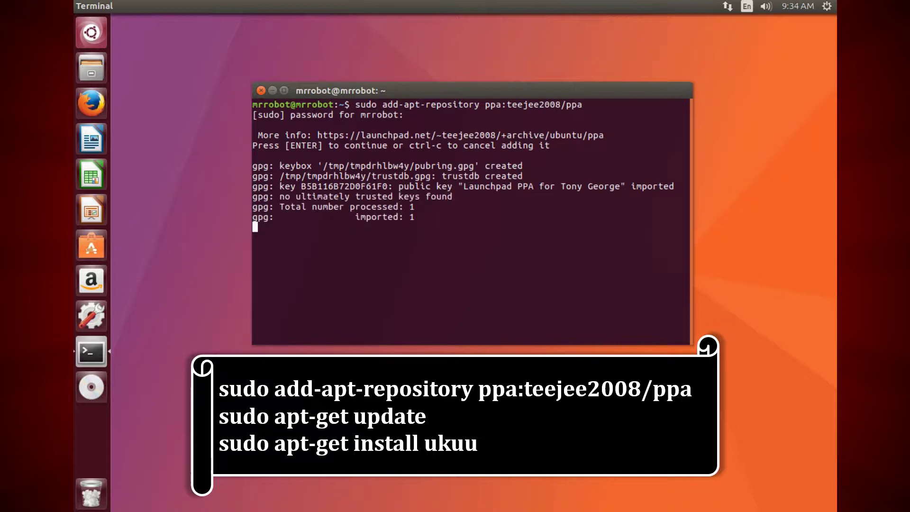
- Run 'sudo apt-get update' to refresh package lists, then type 'clear'
{"action": "right_click", "coordinate": [456, 247]}
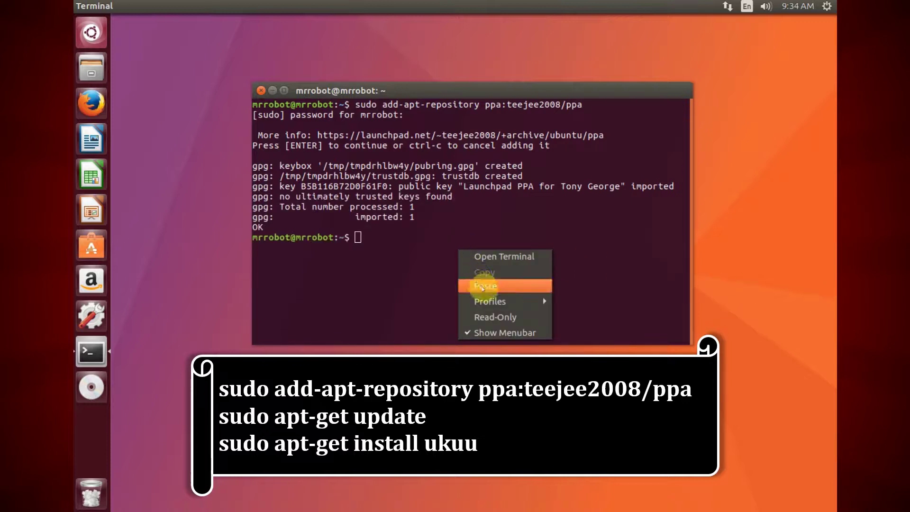
{"action": "left_click", "coordinate": [482, 286]}
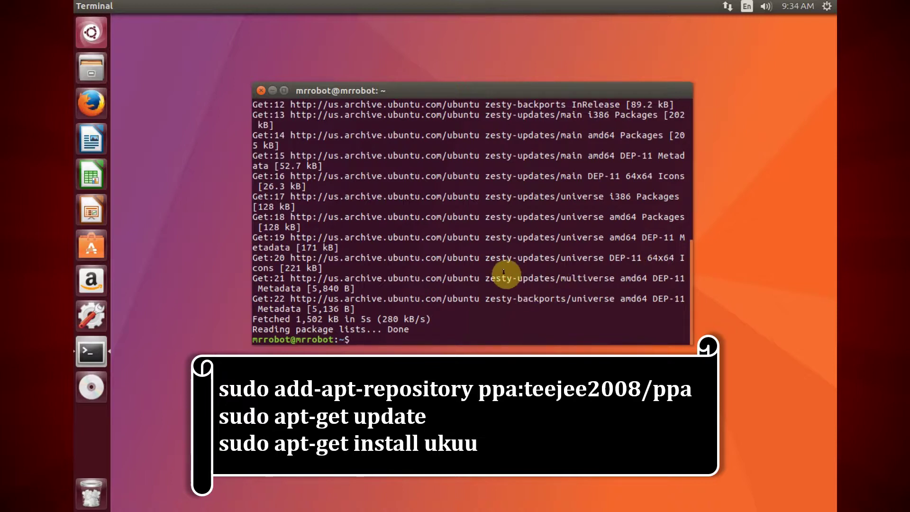
{"action": "type", "text": "clear"}
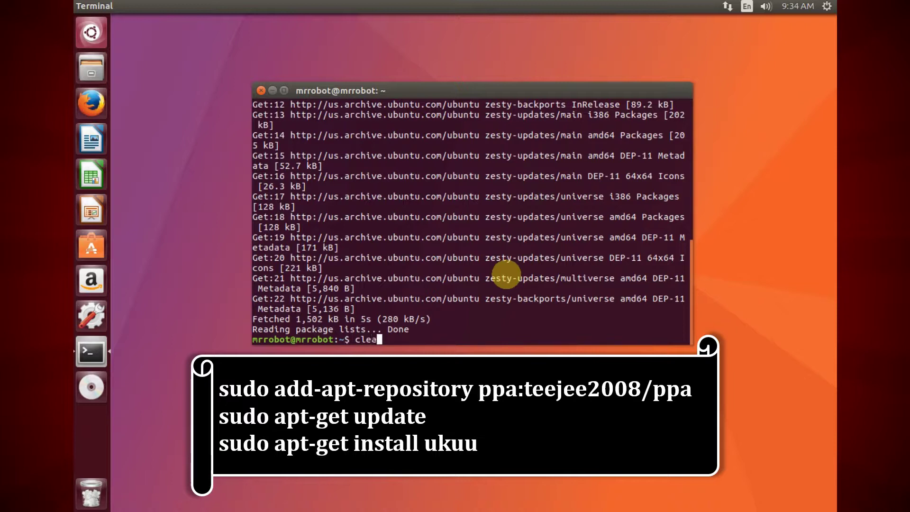
- Clear the screen, then run 'sudo apt-get install ukuu' and answer 'y' to install ukuu 17.2.3
{"action": "key", "text": "Return"}
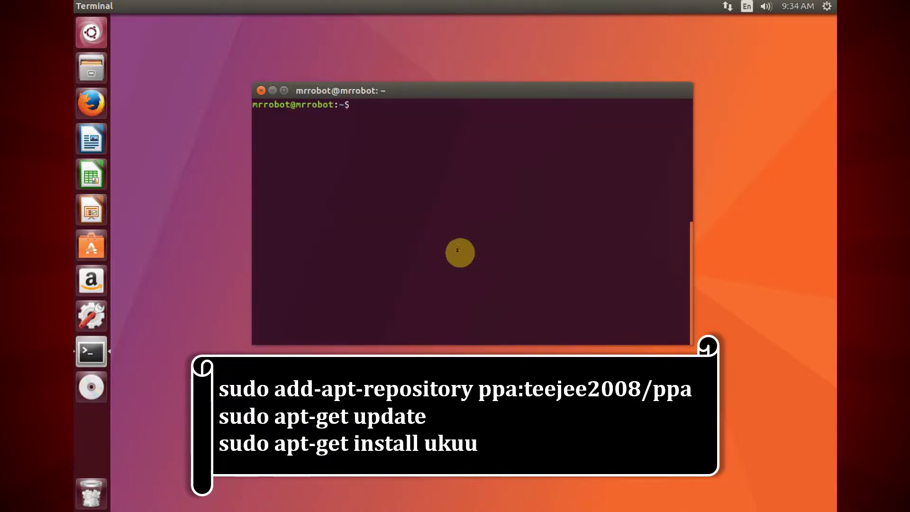
{"action": "right_click", "coordinate": [429, 166]}
{"action": "left_click", "coordinate": [458, 203]}
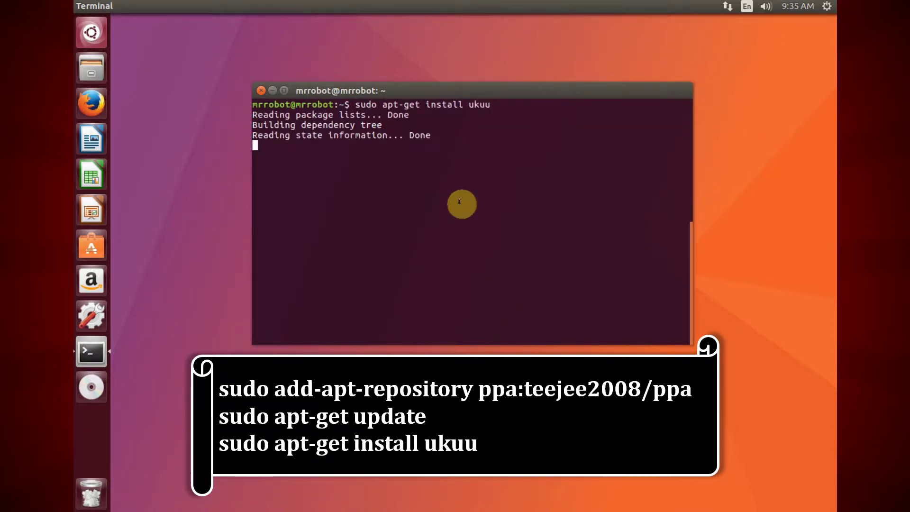
{"action": "type", "text": "y"}
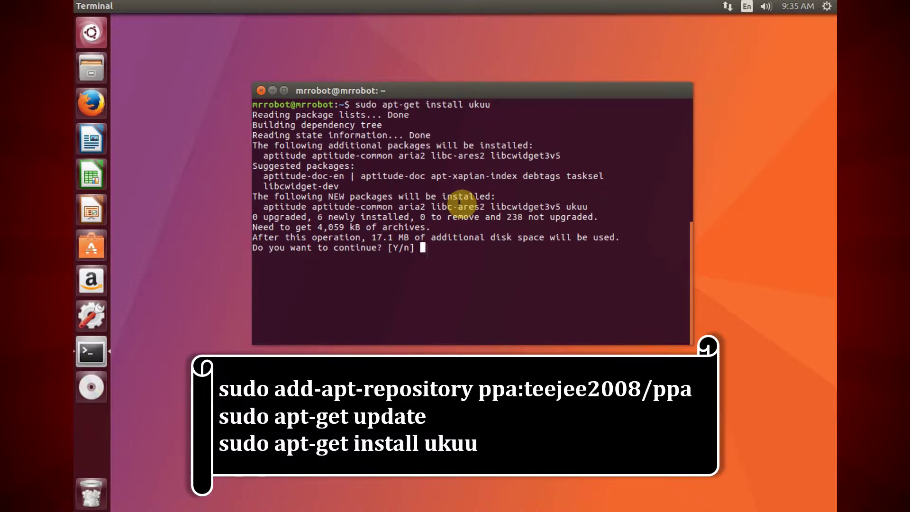
{"action": "key", "text": "Return"}
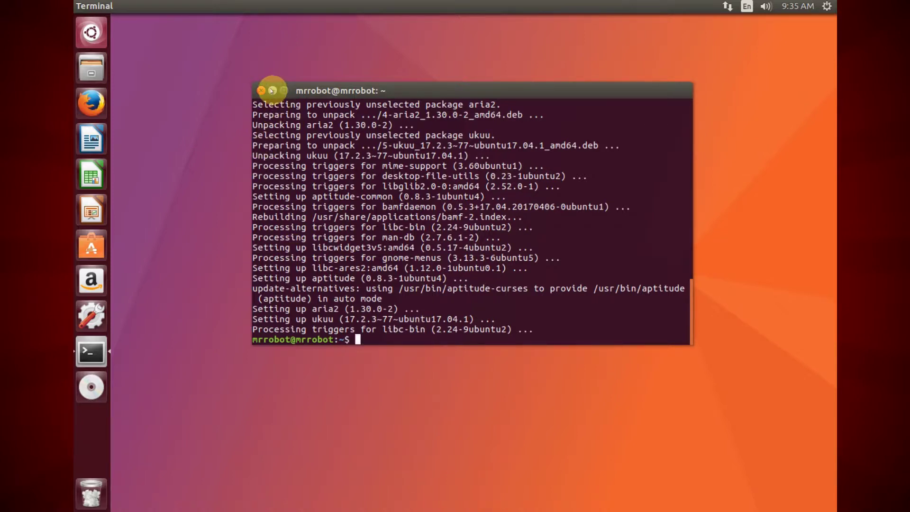
- Minimise Terminal and launch Ukuu Kernel Update Utility from a Dash search for 'ukuu'
{"action": "left_click", "coordinate": [272, 90]}
{"action": "left_click", "coordinate": [92, 33]}
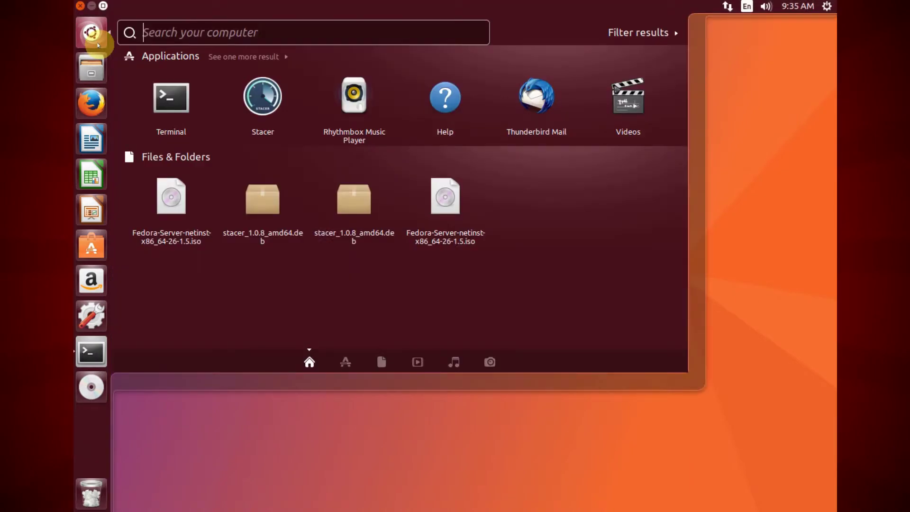
{"action": "type", "text": "uk"}
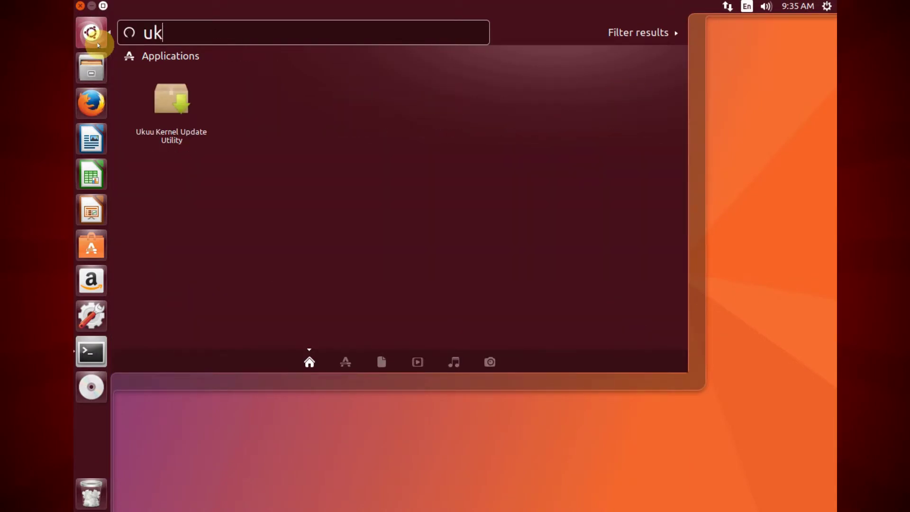
{"action": "type", "text": "uu"}
{"action": "left_click", "coordinate": [183, 107]}
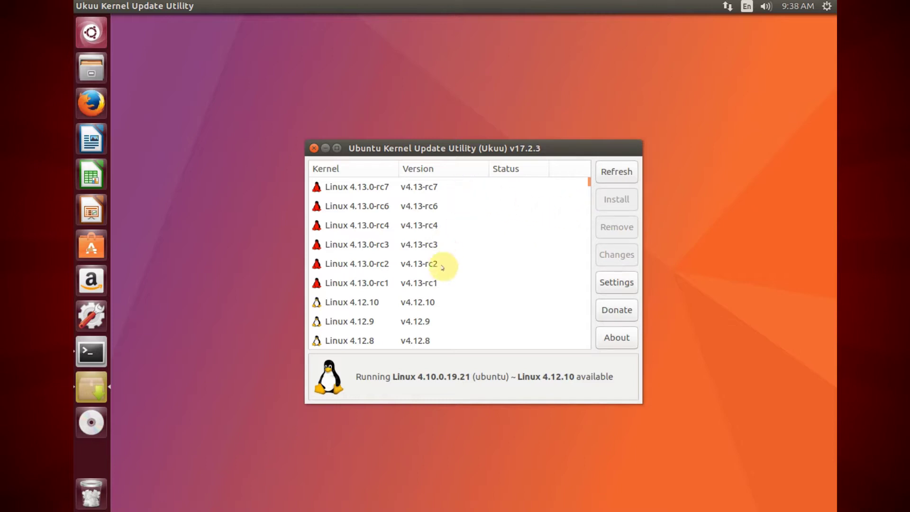
{"action": "left_click", "coordinate": [471, 270]}
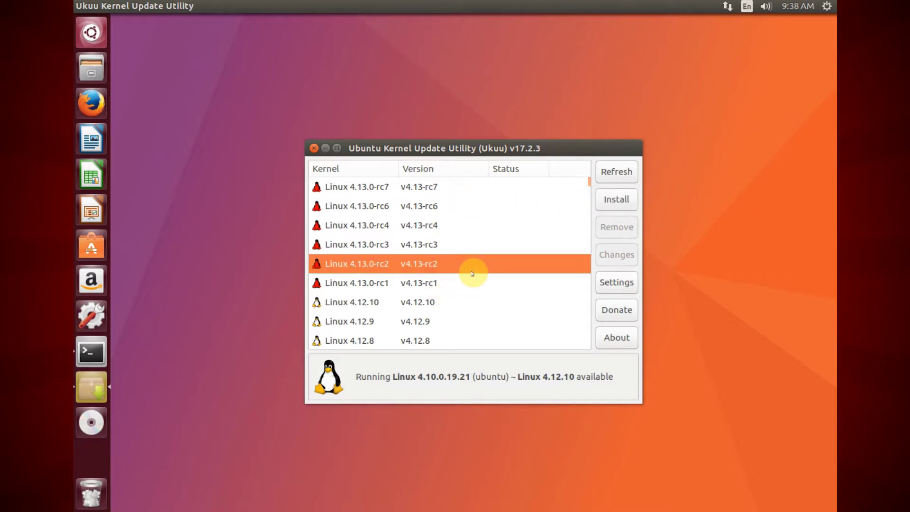
{"action": "scroll", "coordinate": [473, 273], "scroll_direction": "down", "scroll_amount": 2}
{"action": "scroll", "coordinate": [473, 273], "scroll_direction": "down", "scroll_amount": 4}
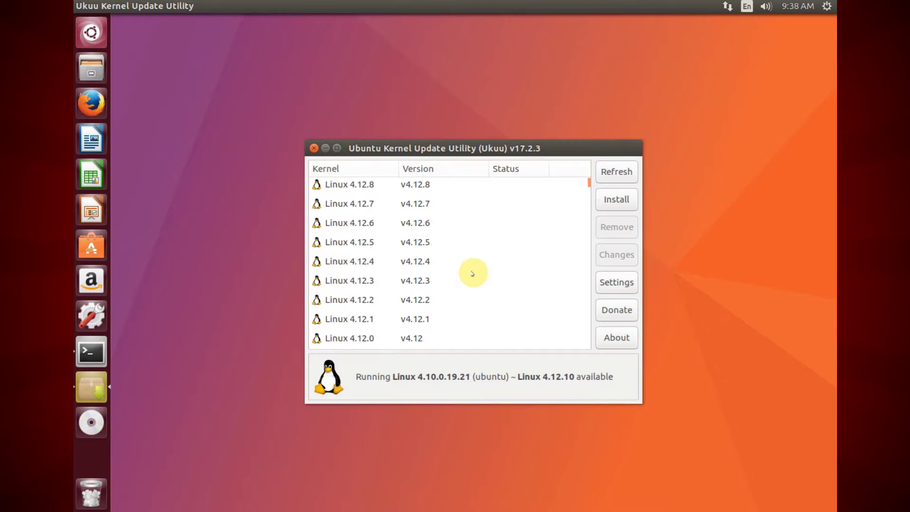
{"action": "scroll", "coordinate": [472, 273], "scroll_direction": "down", "scroll_amount": 3}
{"action": "scroll", "coordinate": [472, 274], "scroll_direction": "down", "scroll_amount": 17}
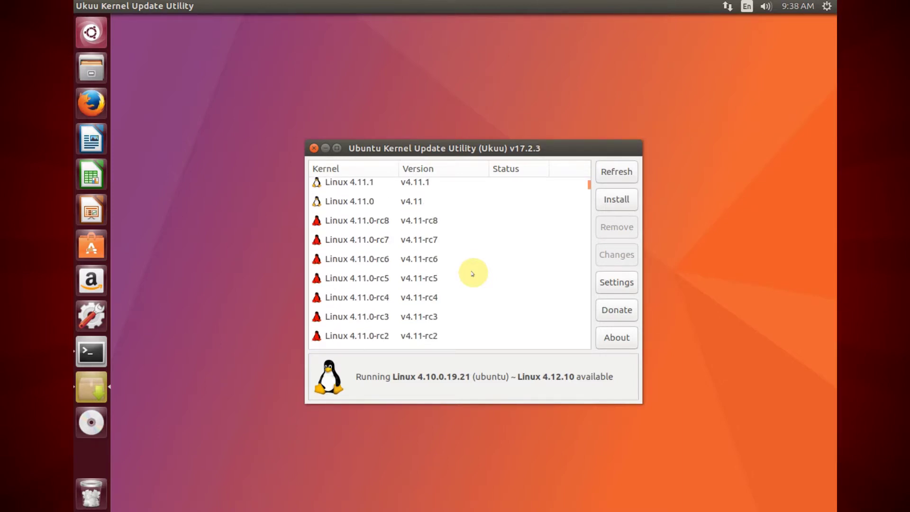
{"action": "scroll", "coordinate": [473, 273], "scroll_direction": "down", "scroll_amount": 5}
{"action": "left_click", "coordinate": [473, 273]}
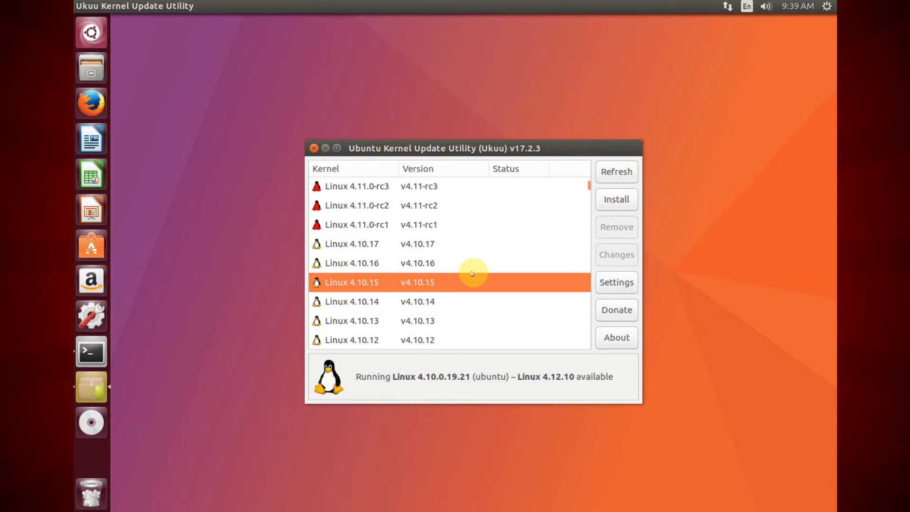
{"action": "key", "text": "Down"}
{"action": "key", "text": "Down"}
{"action": "scroll", "coordinate": [472, 274], "scroll_direction": "down", "scroll_amount": 5}
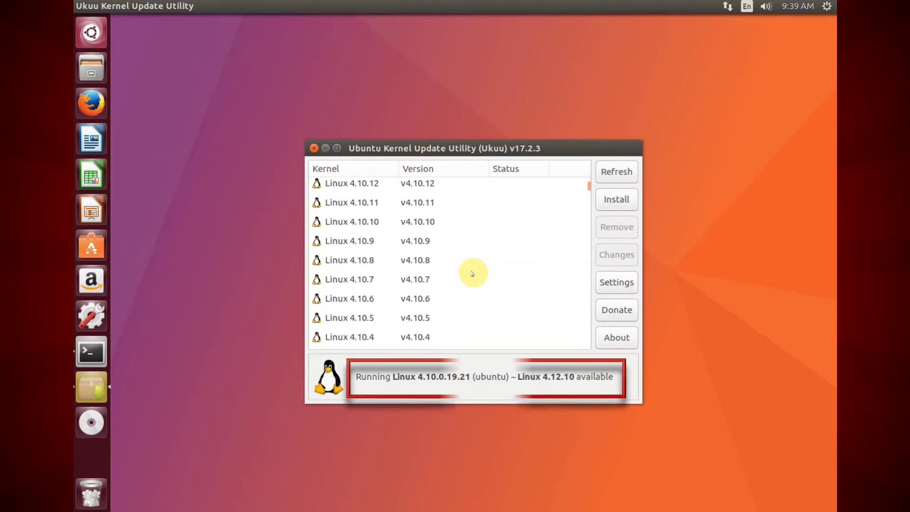
{"action": "scroll", "coordinate": [472, 273], "scroll_direction": "down", "scroll_amount": 6}
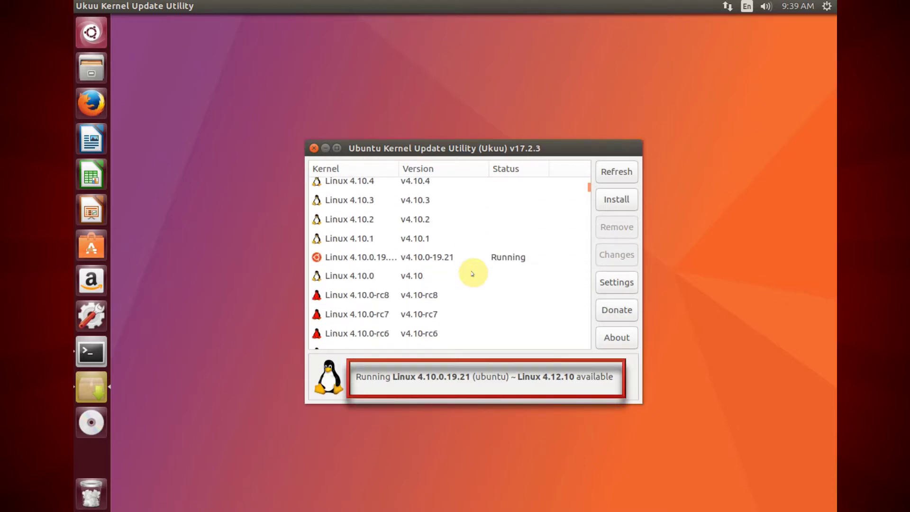
{"action": "left_click", "coordinate": [463, 257]}
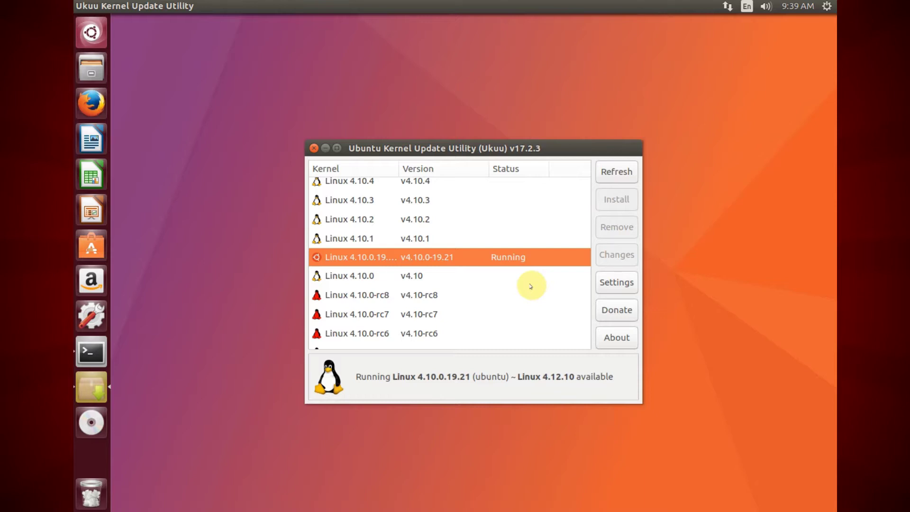
{"action": "scroll", "coordinate": [531, 286], "scroll_direction": "down", "scroll_amount": 2}
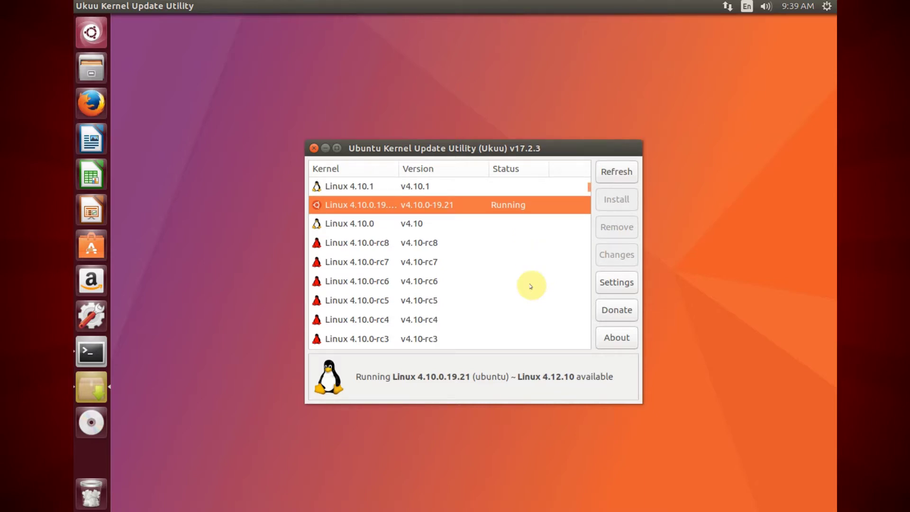
{"action": "scroll", "coordinate": [531, 286], "scroll_direction": "down", "scroll_amount": 8}
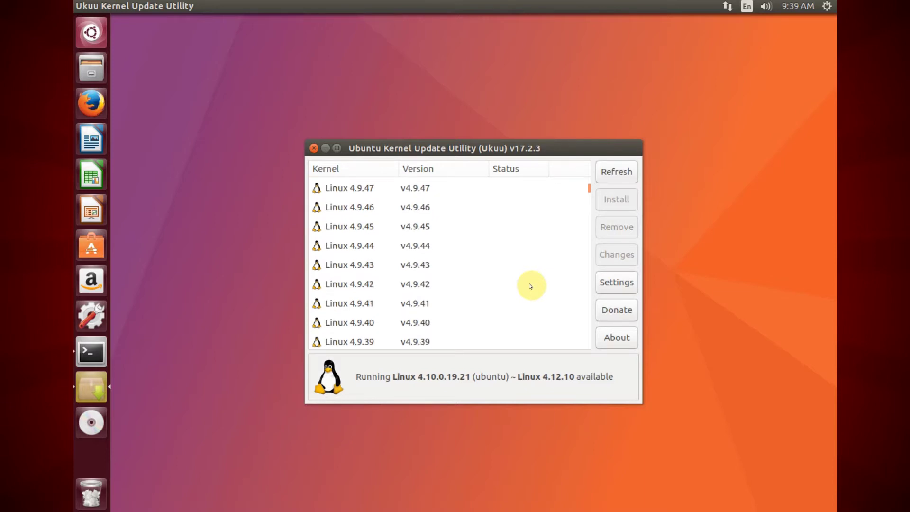
{"action": "scroll", "coordinate": [530, 286], "scroll_direction": "down", "scroll_amount": 14}
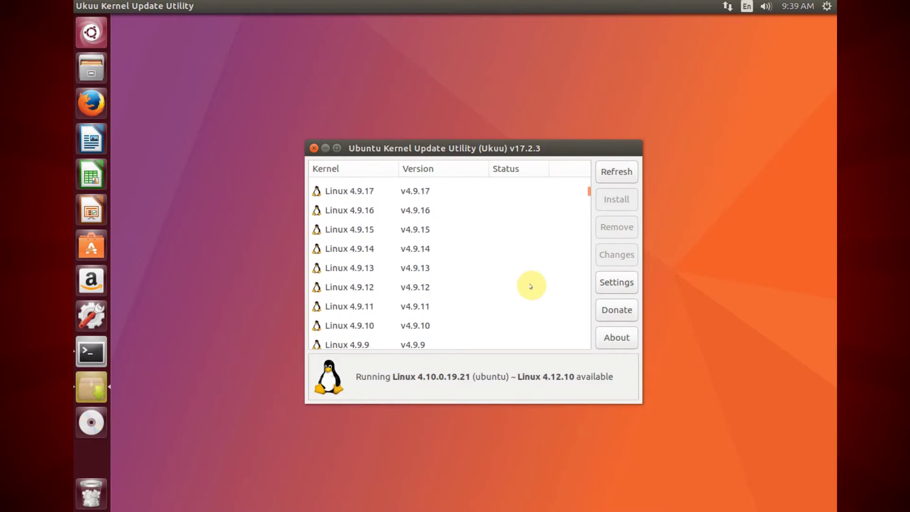
{"action": "scroll", "coordinate": [531, 287], "scroll_direction": "down", "scroll_amount": 3}
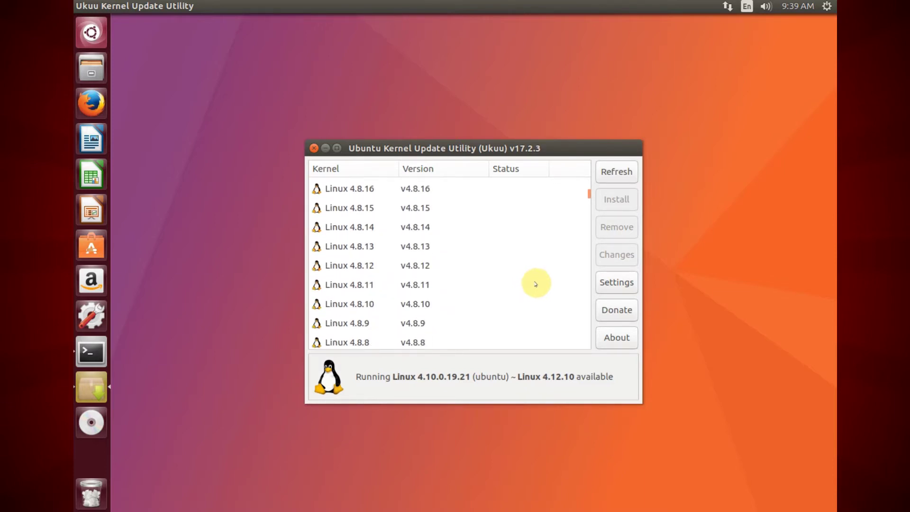
{"action": "left_click_drag", "start_coordinate": [588, 195], "coordinate": [592, 172]}
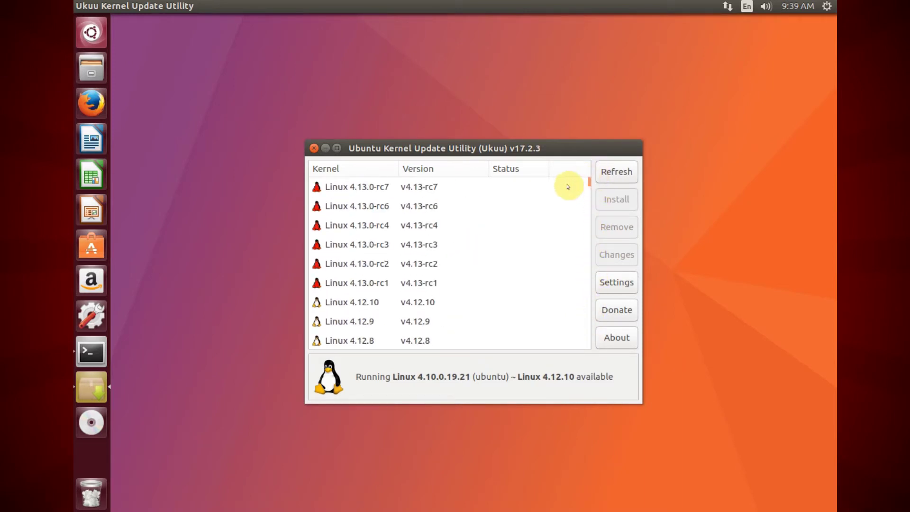
{"action": "left_click", "coordinate": [525, 270]}
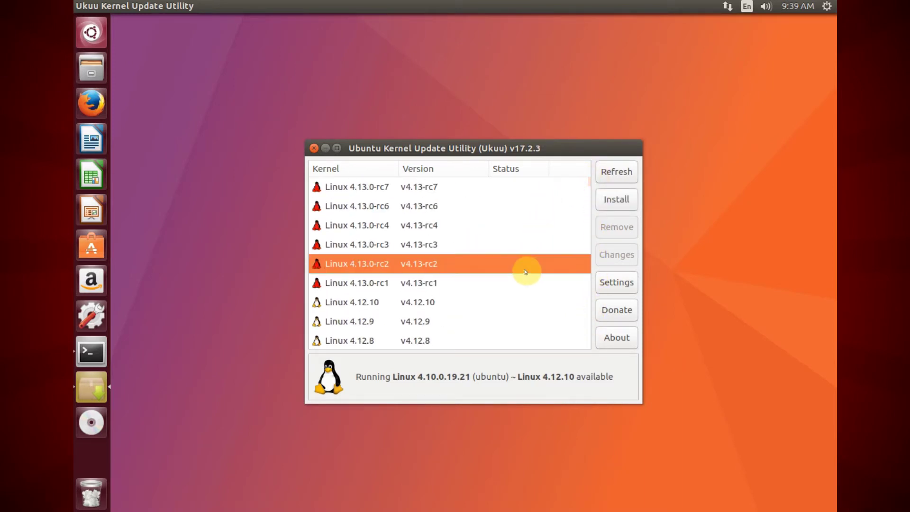
{"action": "left_click", "coordinate": [493, 290]}
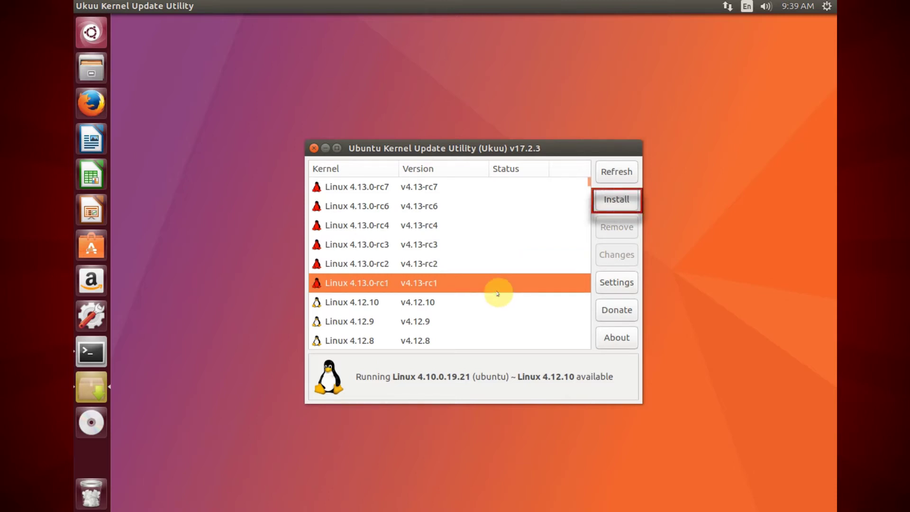
{"action": "scroll", "coordinate": [493, 300], "scroll_direction": "down", "scroll_amount": 3}
{"action": "scroll", "coordinate": [493, 304], "scroll_direction": "down", "scroll_amount": 2}
{"action": "left_click", "coordinate": [494, 302]}
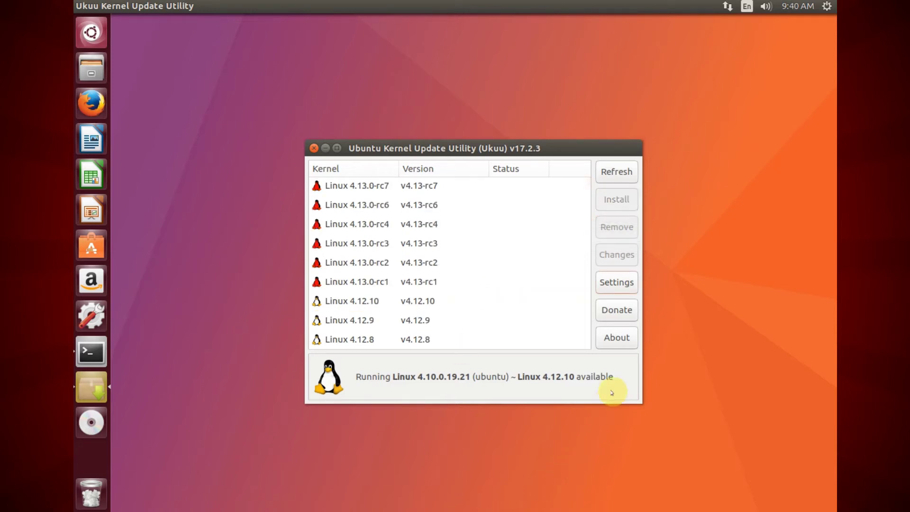
- In Settings, enable 'Hide unstable and RC releases' and hide kernels older than 4.0
{"action": "left_click", "coordinate": [627, 286]}
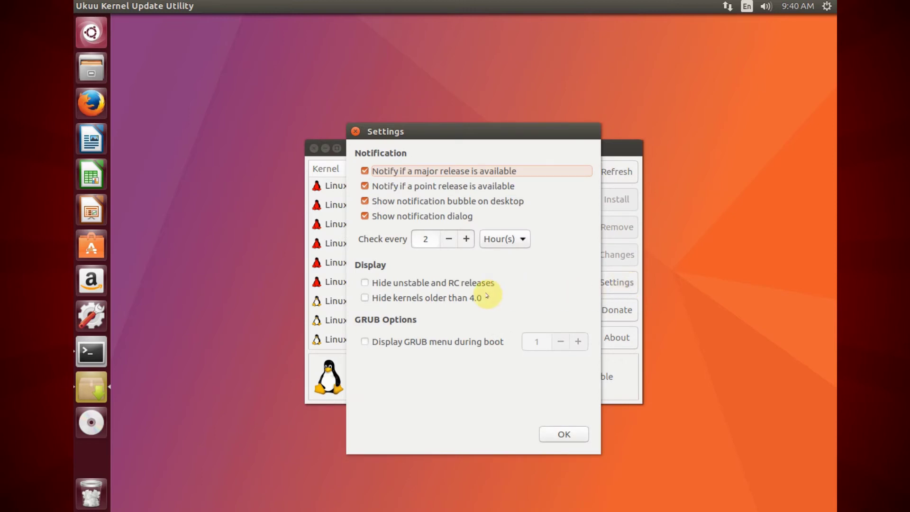
{"action": "left_click", "coordinate": [425, 283]}
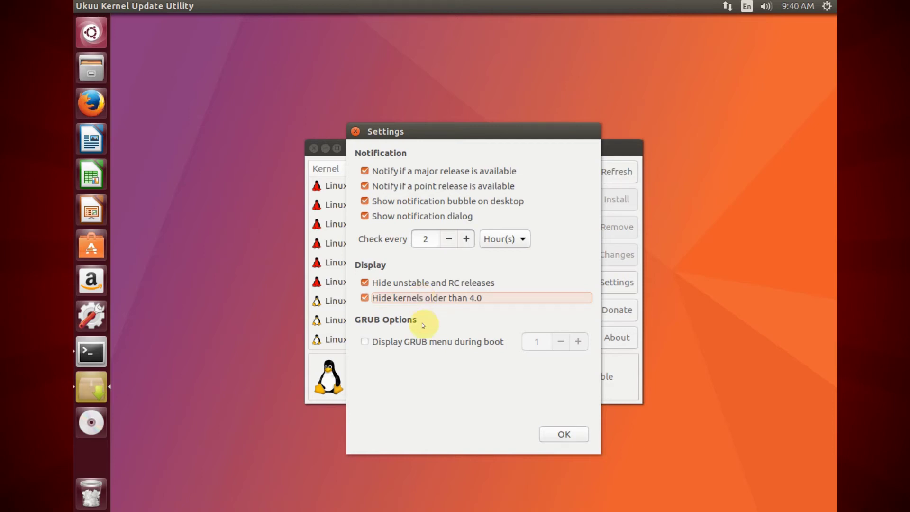
{"action": "left_click", "coordinate": [565, 435]}
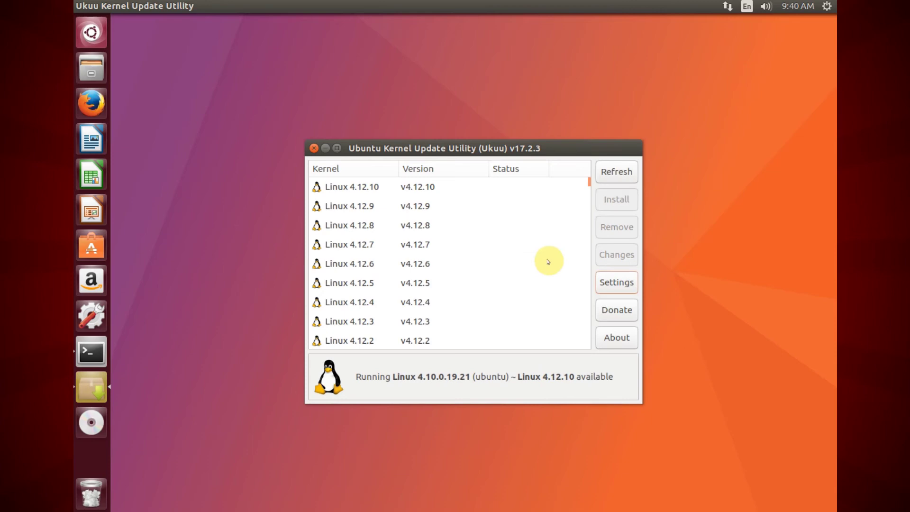
{"action": "scroll", "coordinate": [548, 261], "scroll_direction": "down", "scroll_amount": 5}
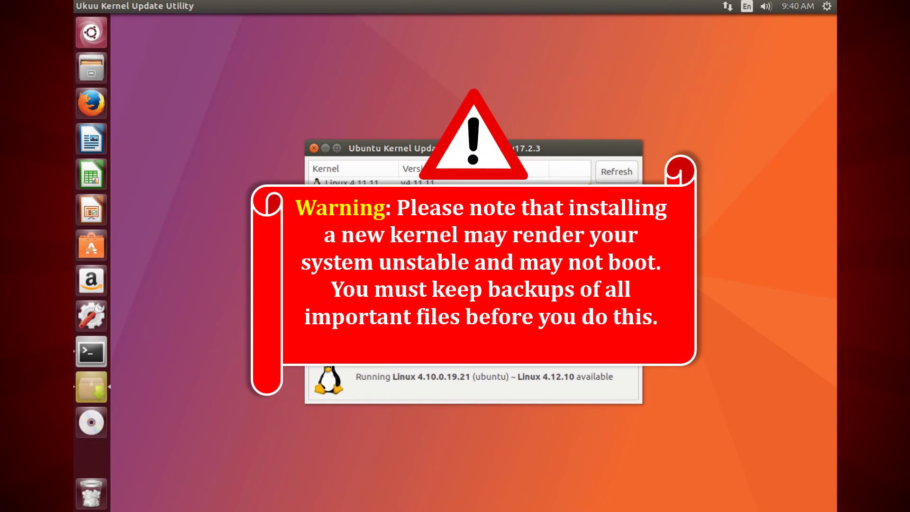
- Scroll through the stable kernel list and select the top row, Linux 4.12.10
{"action": "scroll", "coordinate": [548, 256], "scroll_direction": "down", "scroll_amount": 3}
{"action": "scroll", "coordinate": [548, 256], "scroll_direction": "down", "scroll_amount": 3}
{"action": "scroll", "coordinate": [548, 256], "scroll_direction": "down", "scroll_amount": 3}
{"action": "scroll", "coordinate": [549, 256], "scroll_direction": "up", "scroll_amount": 10}
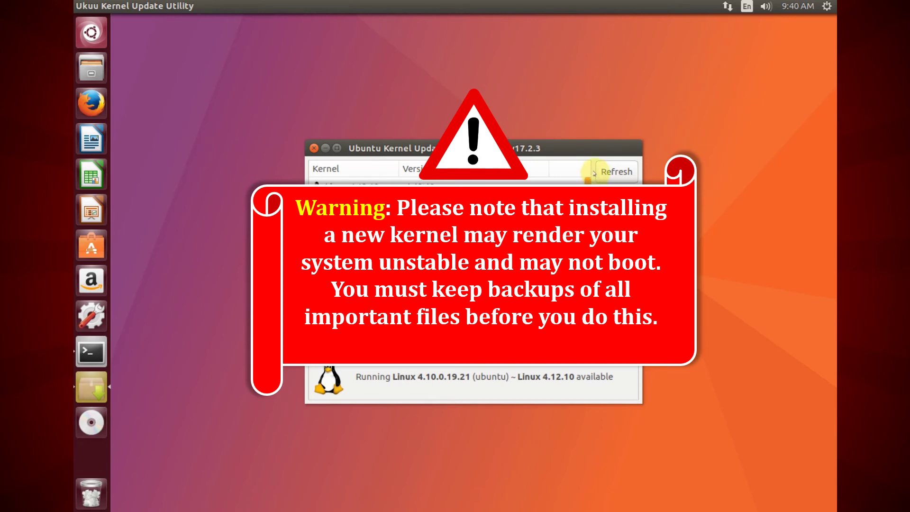
{"action": "left_click", "coordinate": [451, 183]}
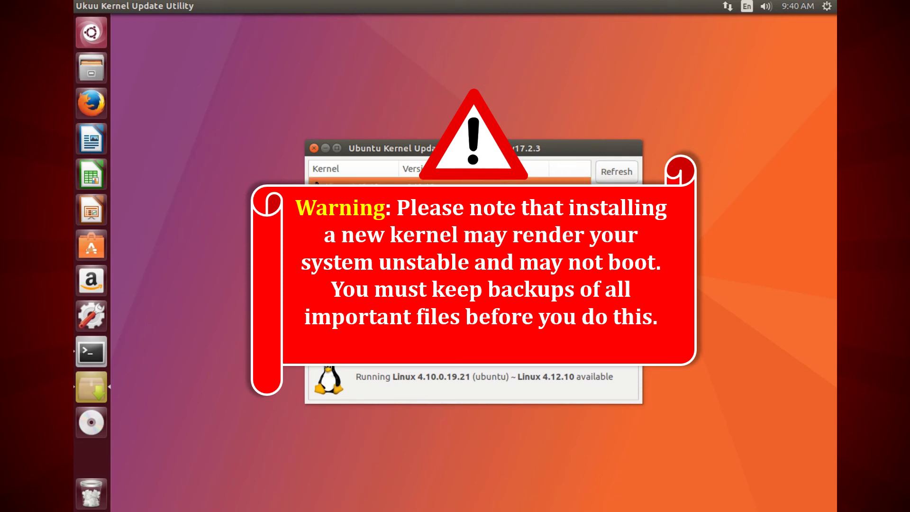